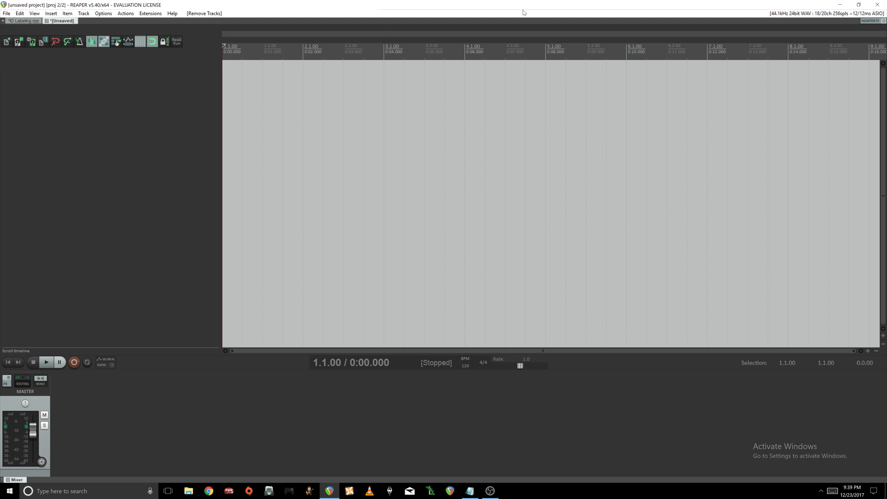
- Open REAPER's Preferences from the audio device status and show the Audio settings page
left_click(811, 16)
scroll(341, 161, "up", 2)
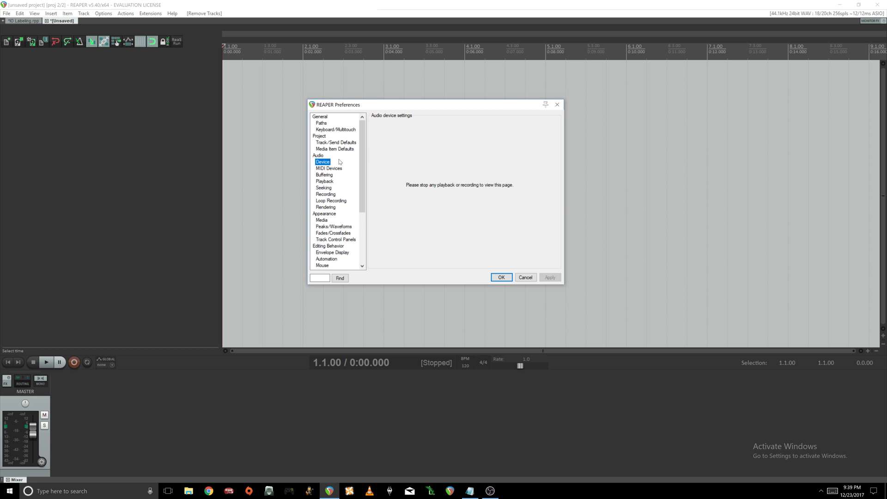
left_click(318, 156)
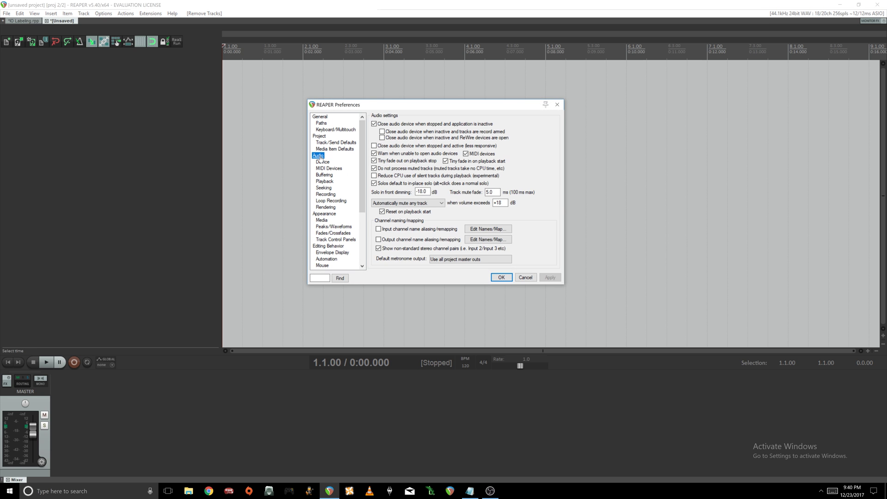
- Open the input channel Edit Names/Map list and select Input 1
left_click(480, 231)
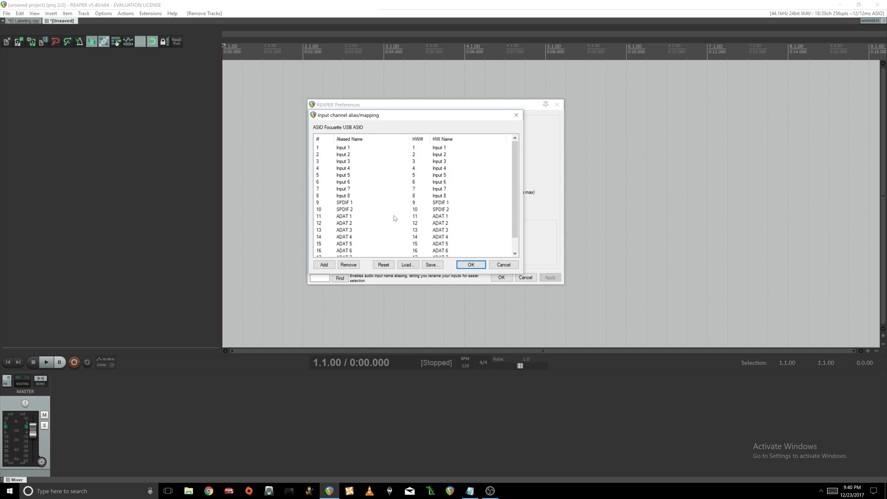
left_click(357, 151)
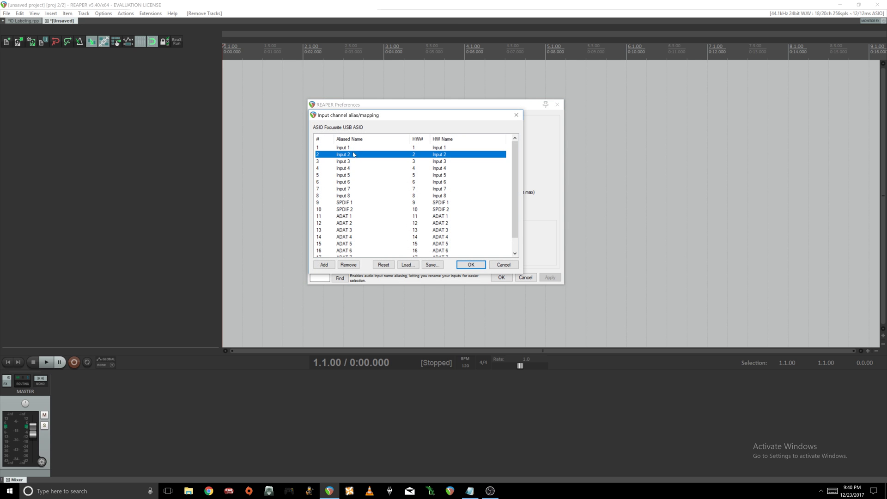
left_click(447, 148)
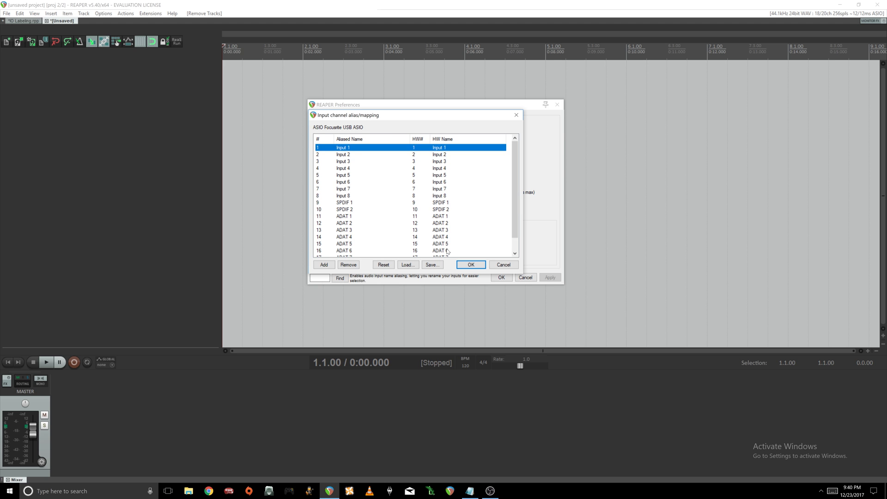
- Snap the Interface Mapping notes to the right half, with a widened REAPER on the left, and review the input names
left_click(470, 490)
left_click_drag(728, 10, 886, 12)
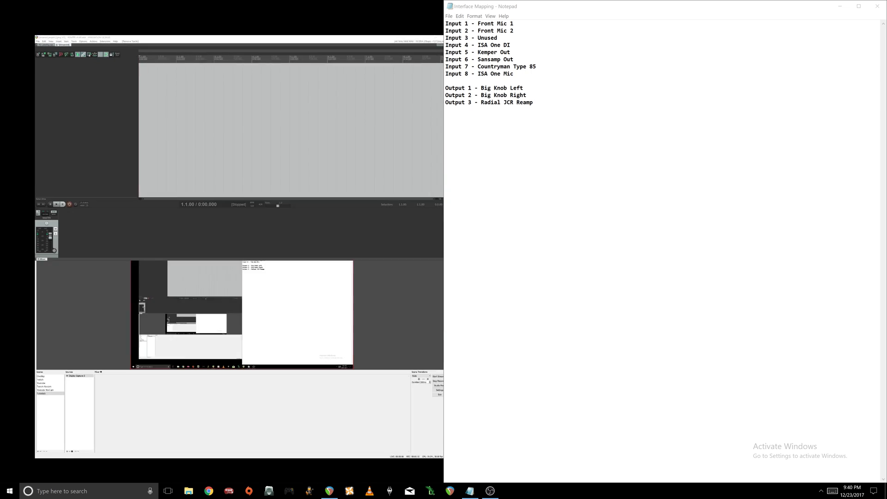
left_click(340, 92)
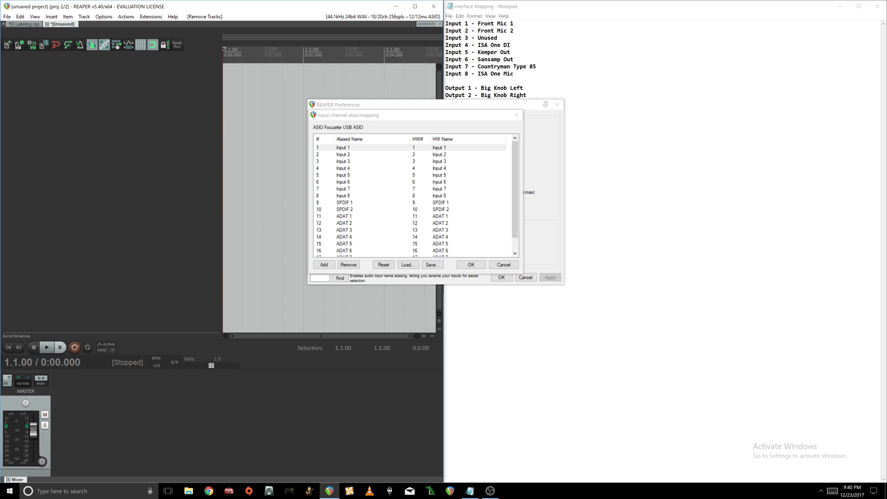
left_click_drag(444, 310, 781, 309)
left_click_drag(782, 23, 850, 30)
left_click(850, 30)
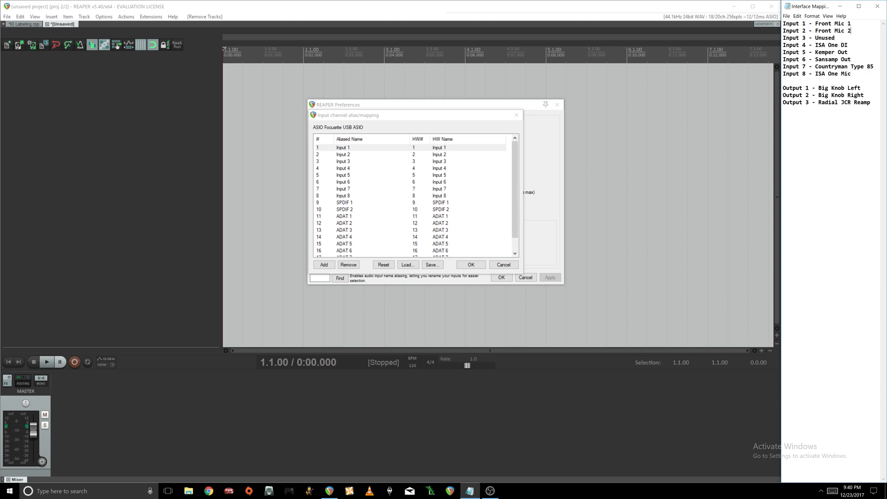
left_click_drag(782, 37, 851, 73)
left_click(841, 102)
- Alias Input 1 'Front Mic 1', Input 2 'Front Mic 2' and Input 3 'Unused'
double_click(369, 147)
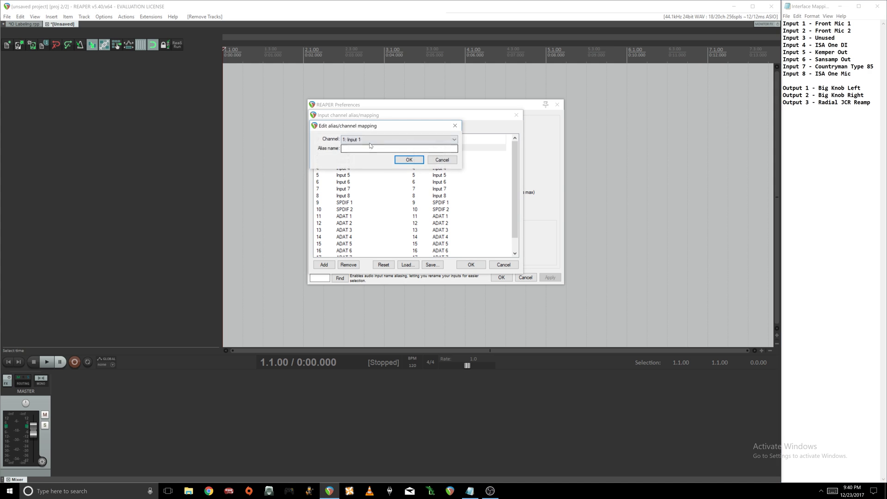
type("Front Mic 1")
key("Return")
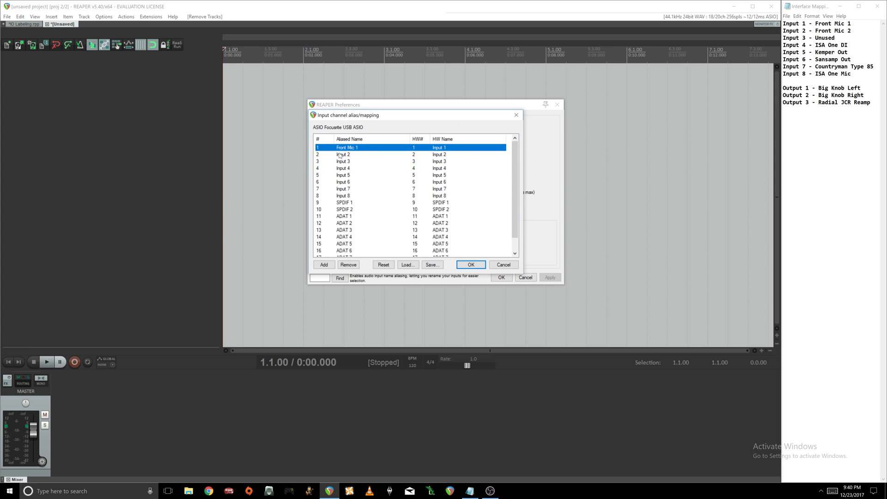
double_click(340, 156)
type("F")
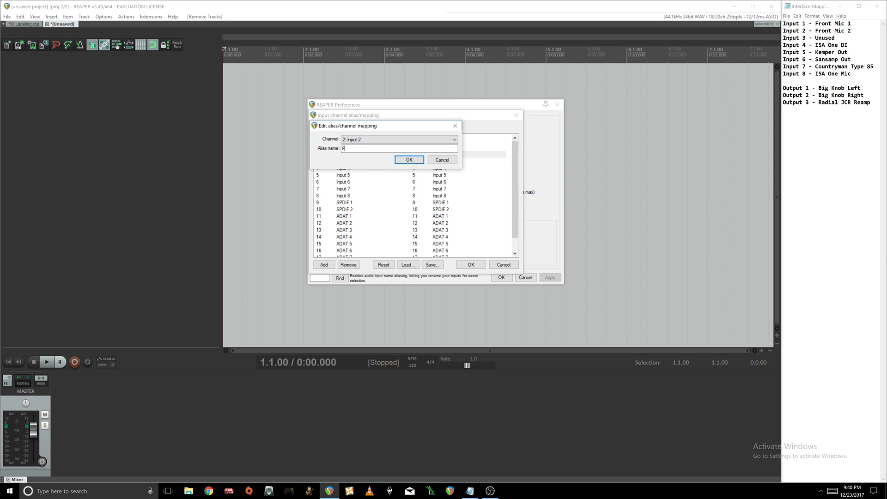
type("ront Mic 2")
key("Return")
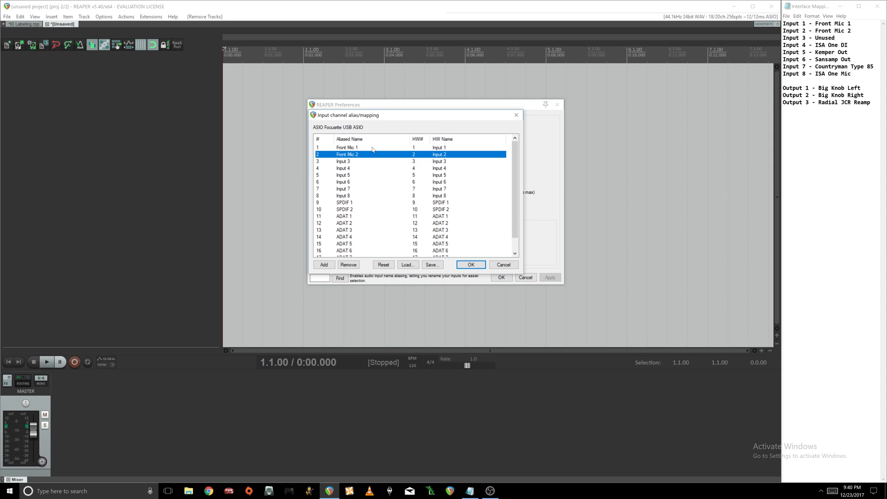
double_click(366, 161)
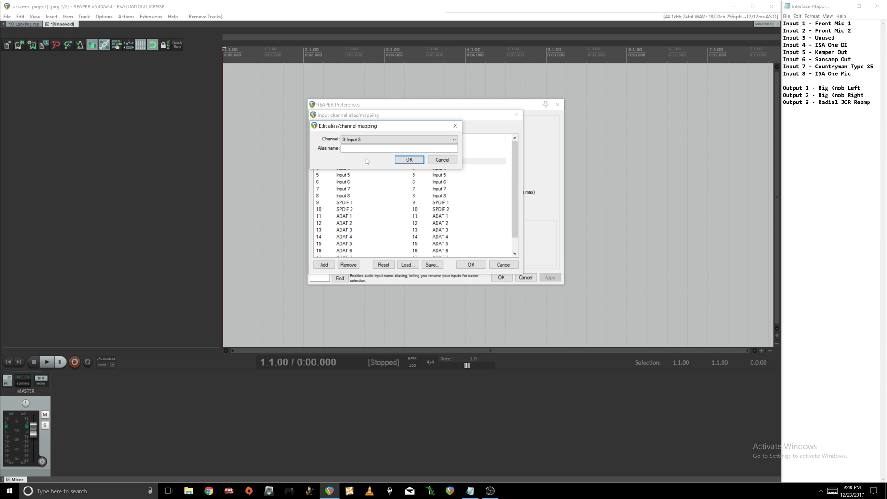
type("Unused")
left_click(402, 161)
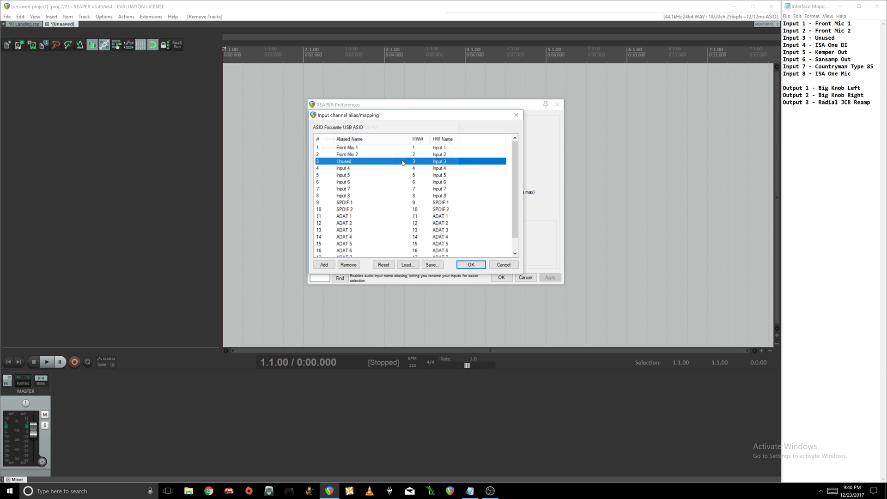
- Alias inputs 4–8 'ISA One DI', 'Kemper Out', 'Sansamp Out', 'Countryman Type 85', 'Isa One Mic', then verify them
double_click(362, 173)
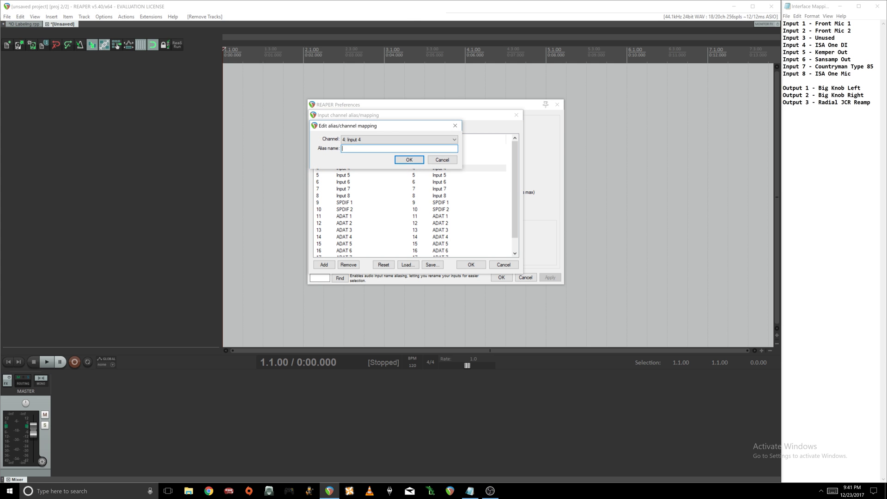
type("ISA One DI")
key("Return")
type("Kemper Out")
key("Return")
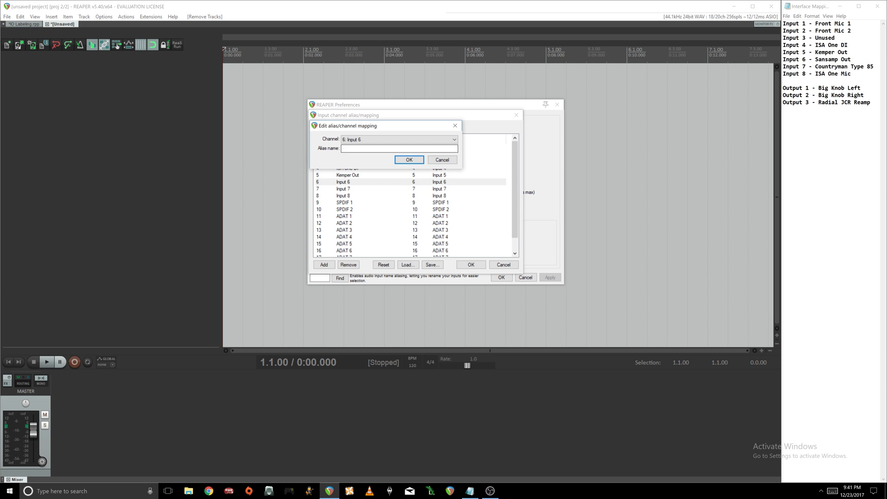
type("Sansamp Out")
key("Return")
type("Countryman Type 85")
key("Return")
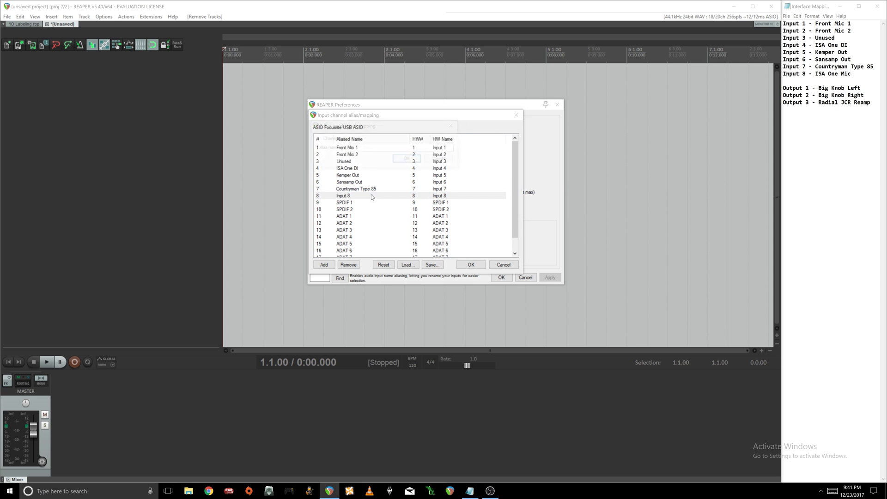
type("Isa One Mic")
key("Return")
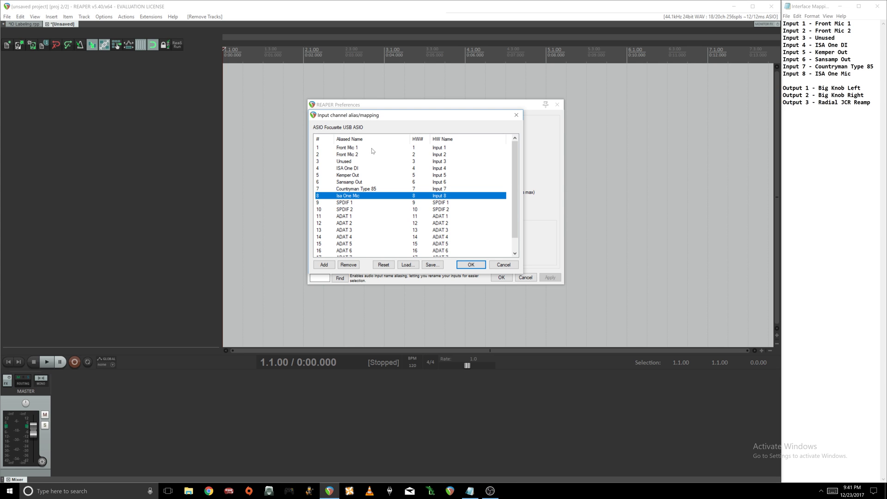
left_click(342, 169)
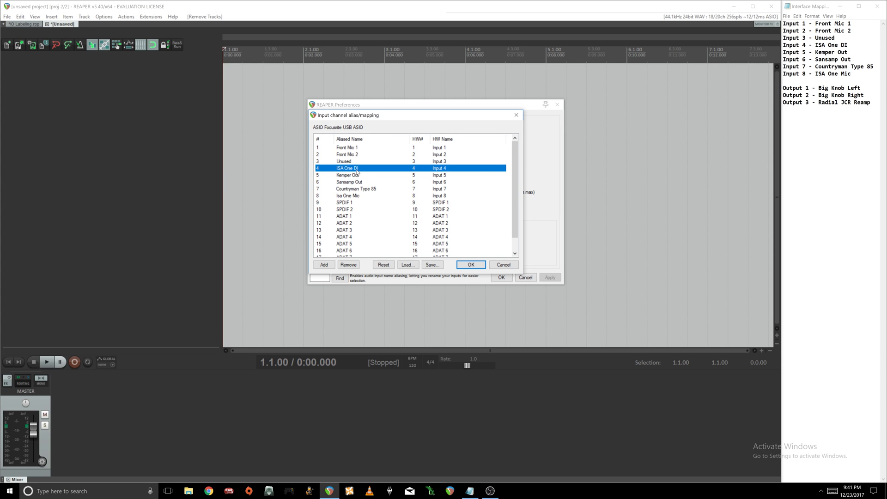
left_click(358, 196)
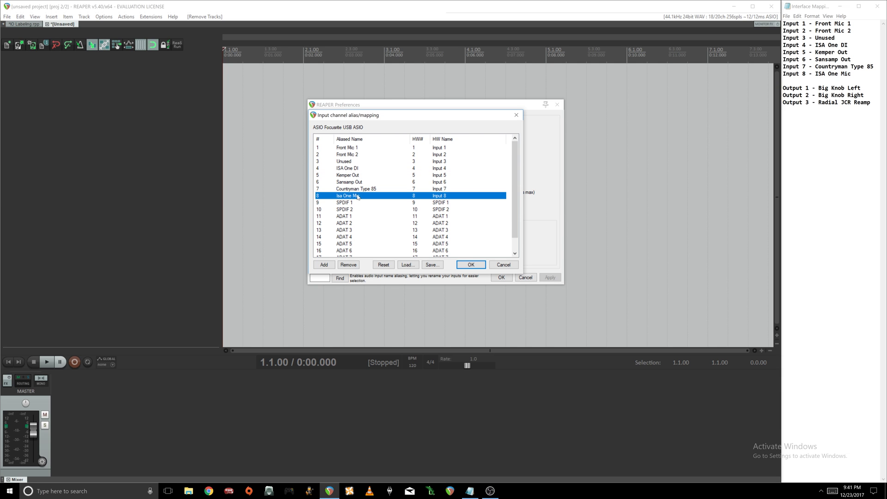
- Keep the input aliases, enable input channel name aliasing, and apply it
left_click(471, 266)
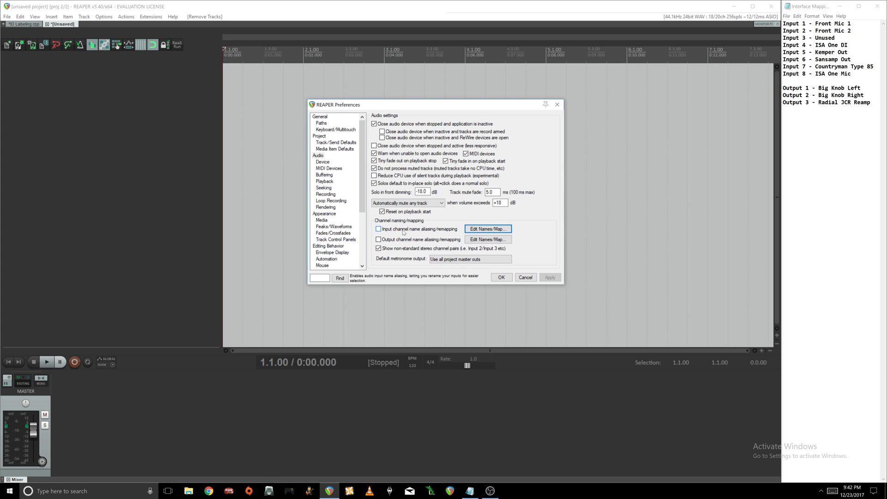
left_click(379, 229)
left_click(550, 278)
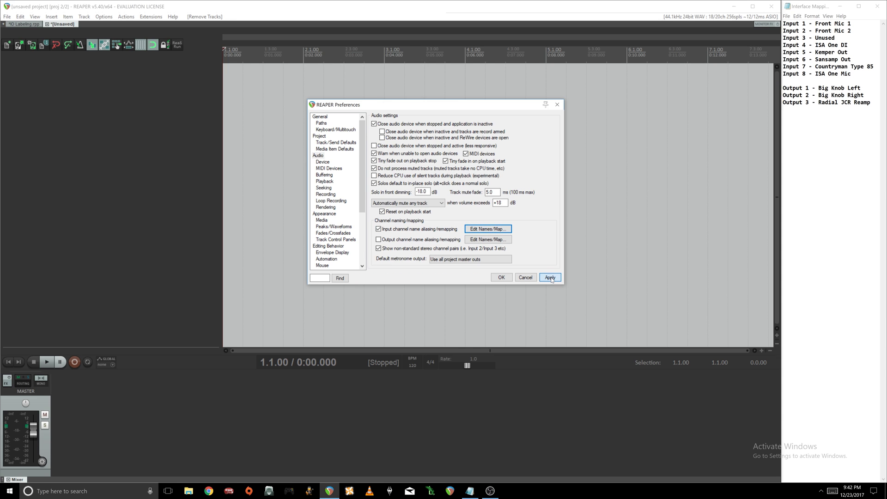
- Insert a new track and check that its input choices list the aliases like Front Mic 1
right_click(67, 92)
left_click(88, 97)
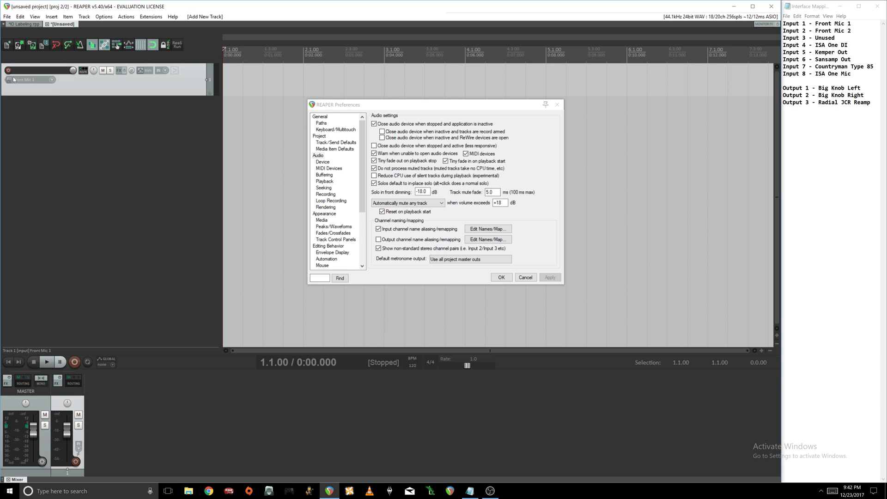
left_click(29, 80)
mouse_move(42, 87)
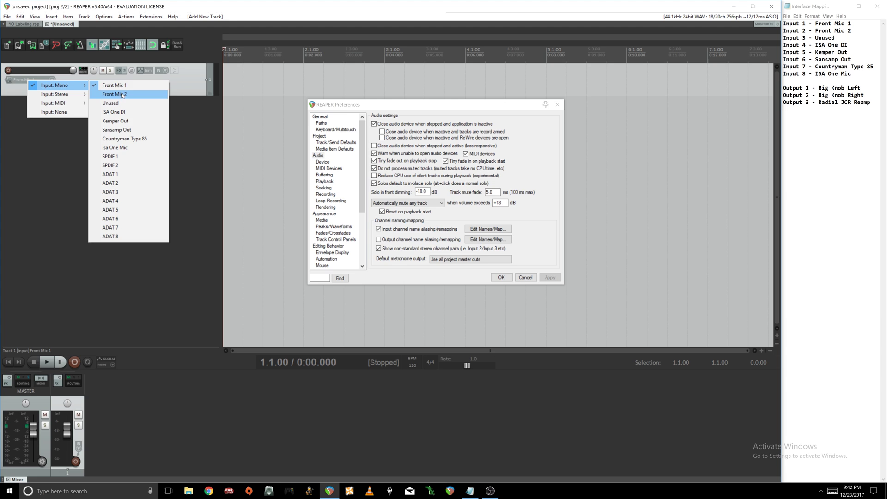
left_click(329, 201)
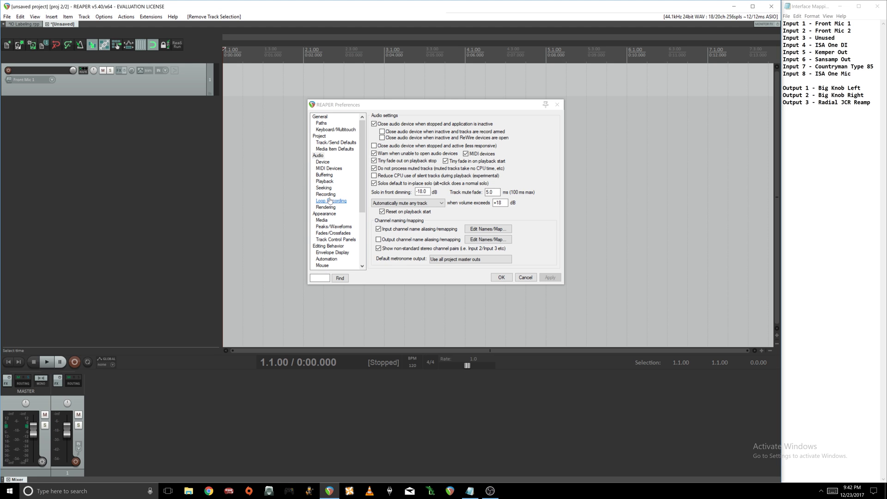
- Enable output channel name aliasing and name output 1 'Big Knob Left', correcting a typo
left_click(403, 243)
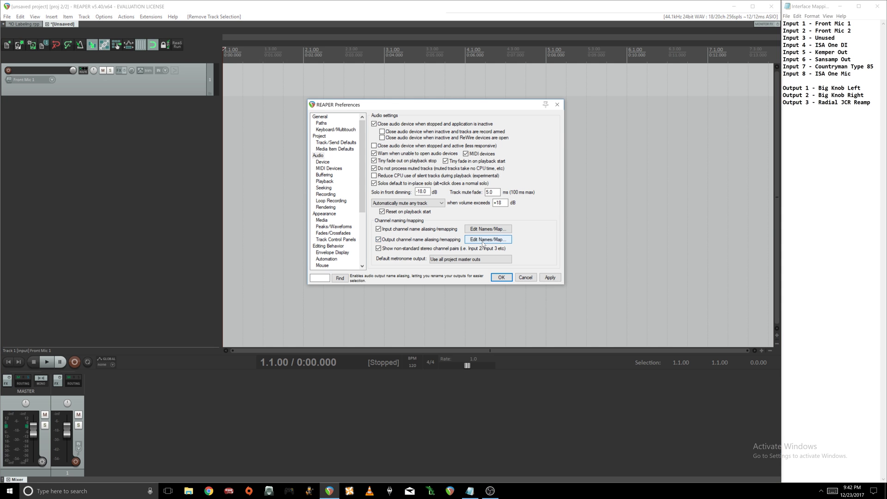
left_click(483, 241)
double_click(372, 147)
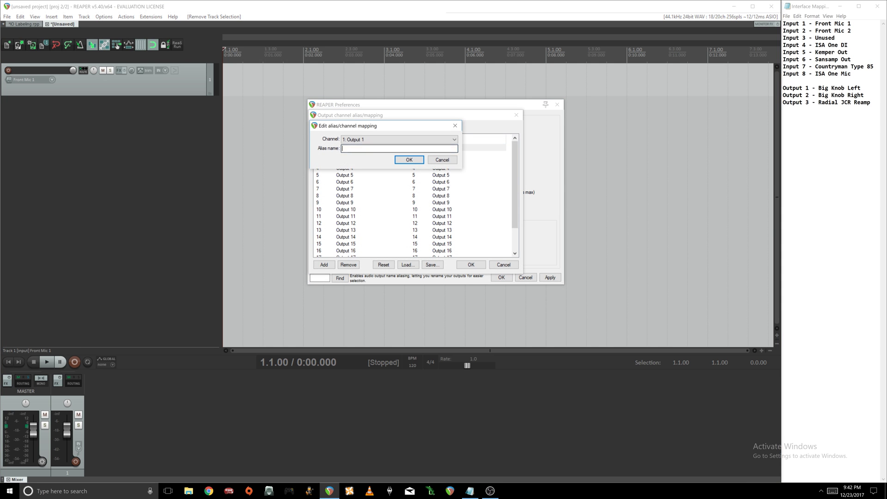
type("Big K")
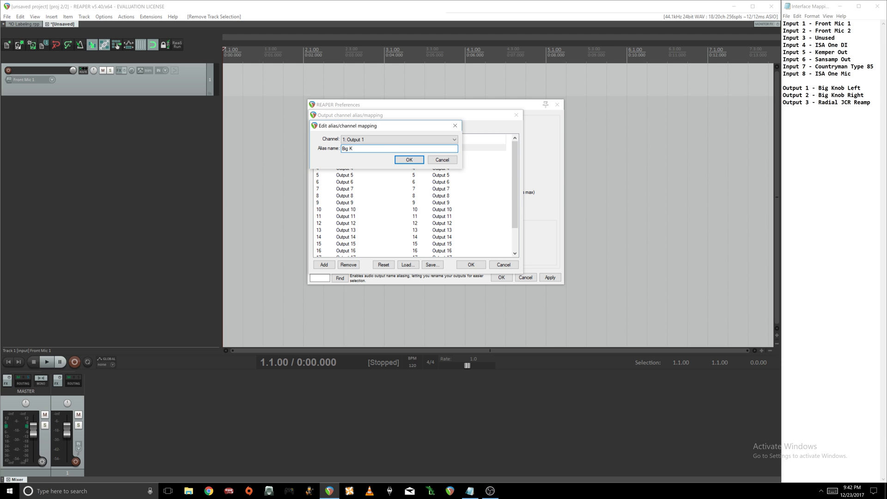
type("nob Left")
key("Return")
key("Down")
key("Return")
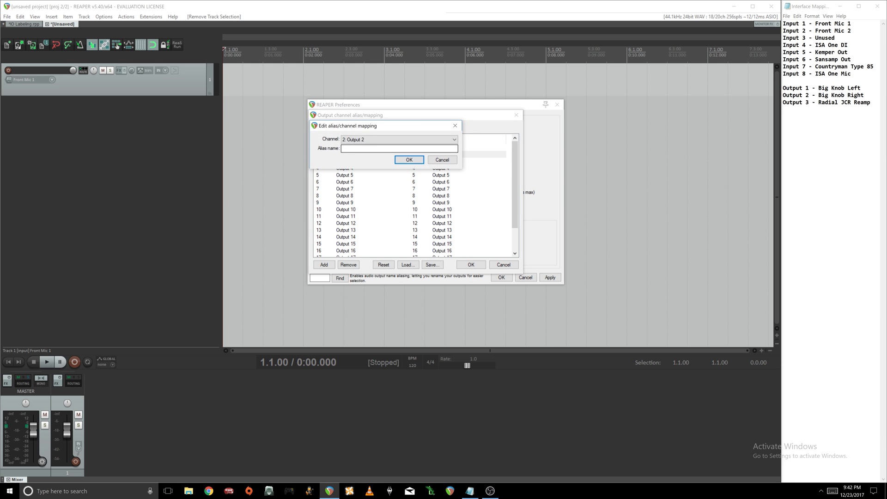
key("Escape")
double_click(403, 146)
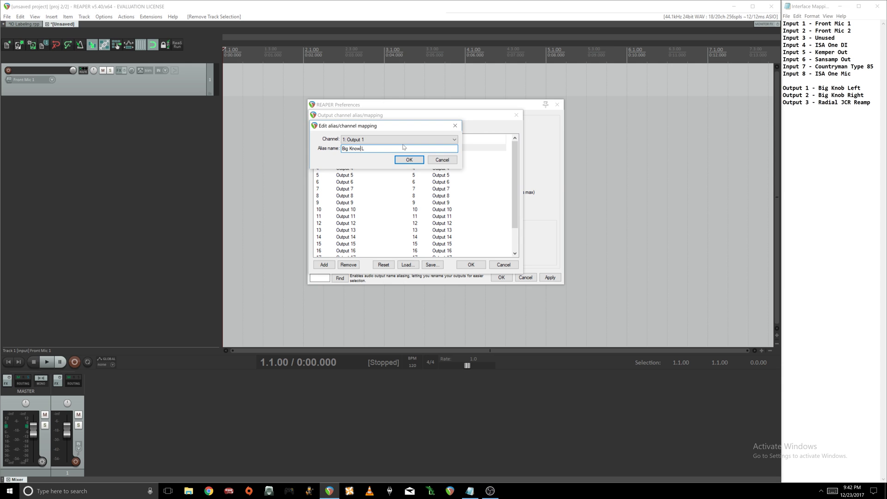
key("BackSpace")
type("b")
key("Return")
- Name output 2 'Big Knob Right' and output 3 'Radial JCR', then confirm and apply
key("Down")
key("Return")
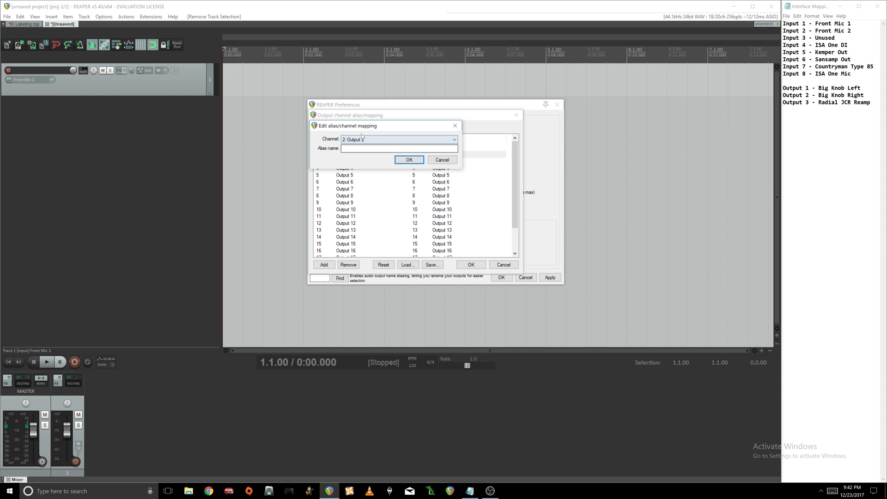
key("Tab")
type("Big")
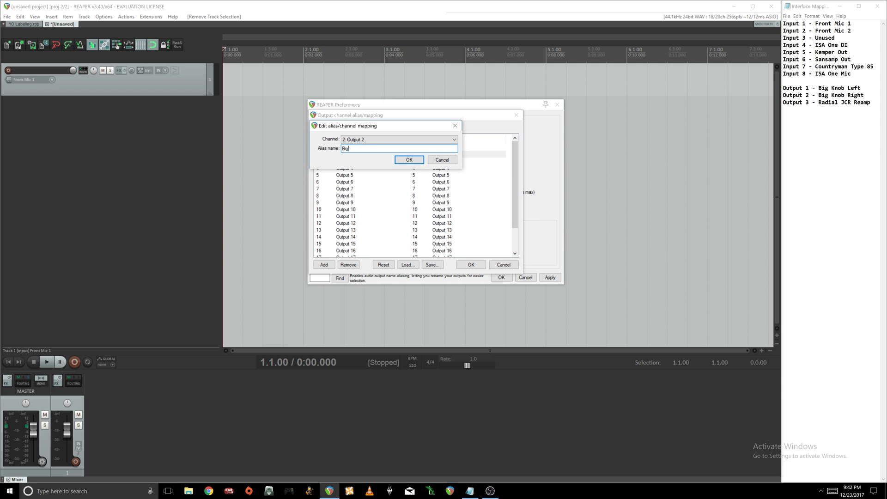
type(" Knob Right")
key("Return")
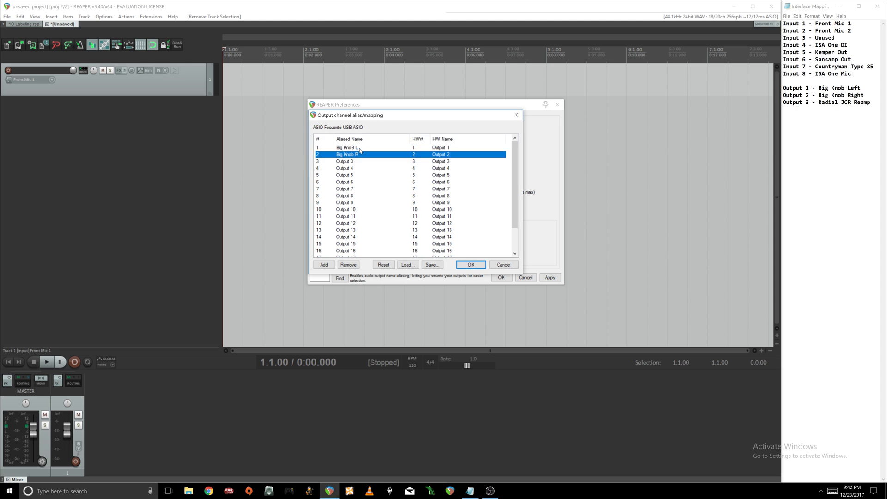
key("Down")
key("Return")
key("Tab")
type("R")
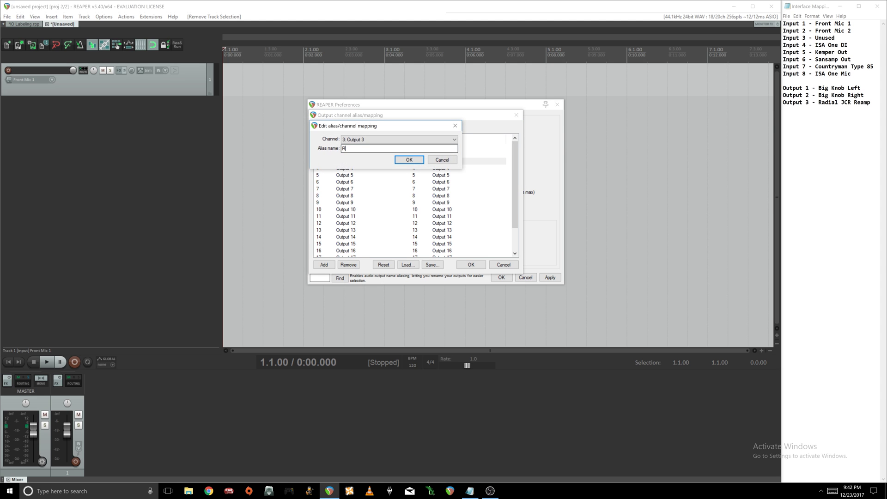
type("adial JCR")
key("Return")
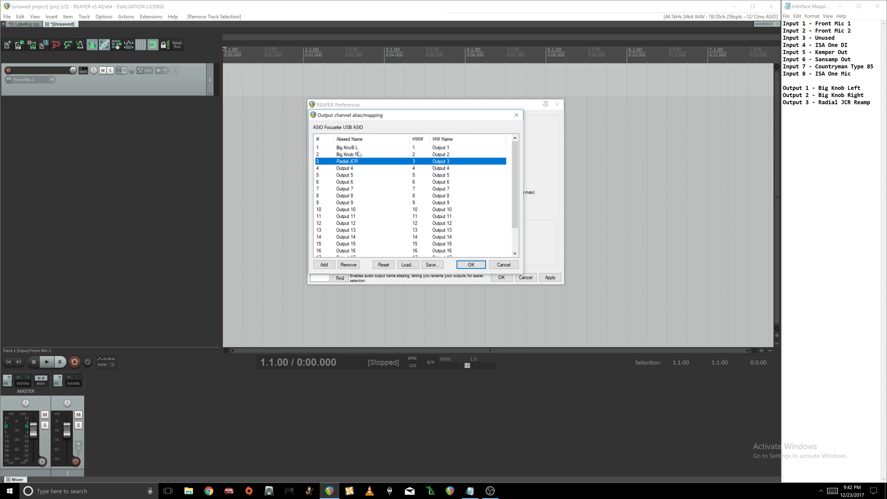
left_click(471, 265)
left_click(549, 278)
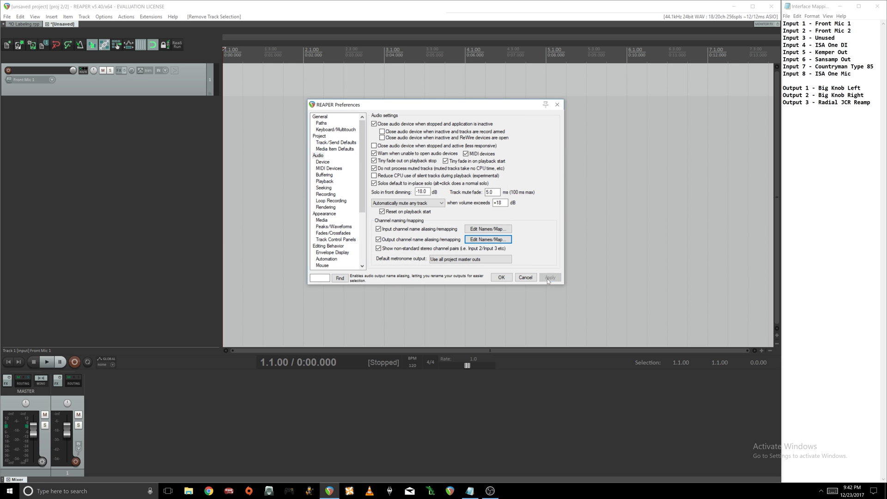
- Close Preferences keeping the changes and insert a second track
left_click(503, 279)
right_click(111, 141)
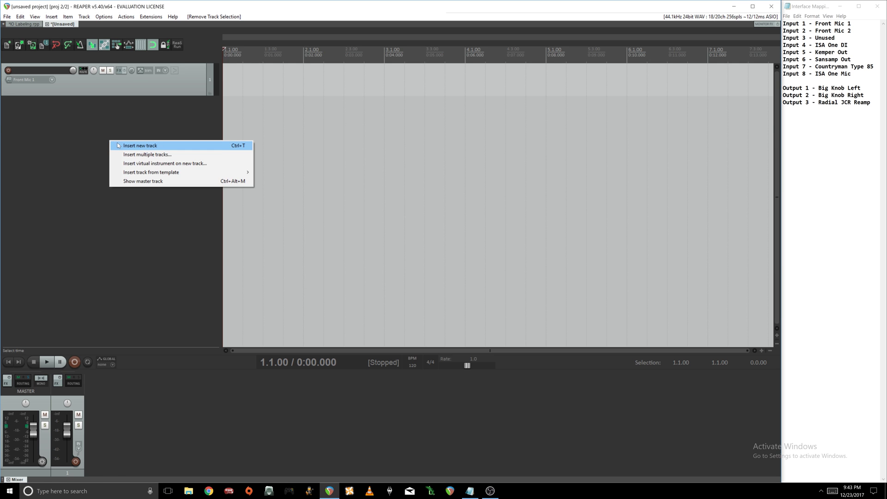
left_click(139, 145)
- Add a hardware output send from track 2 to 3: Radial JCR
left_click(83, 103)
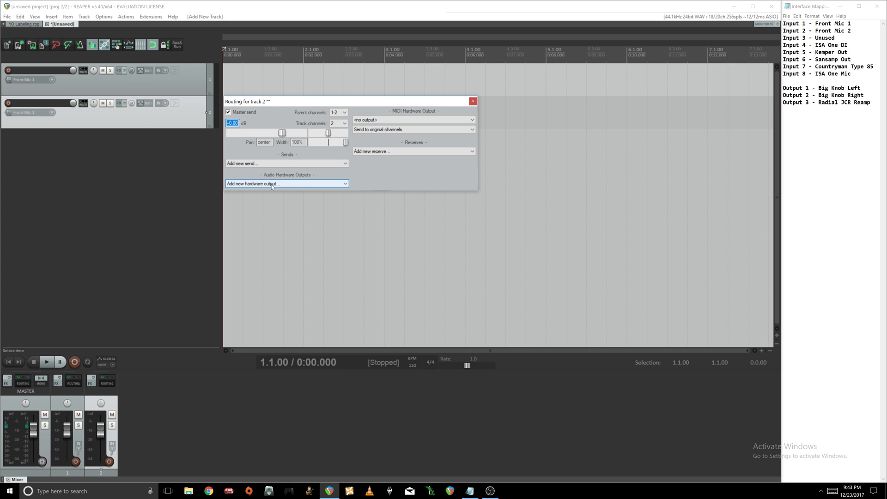
left_click(273, 184)
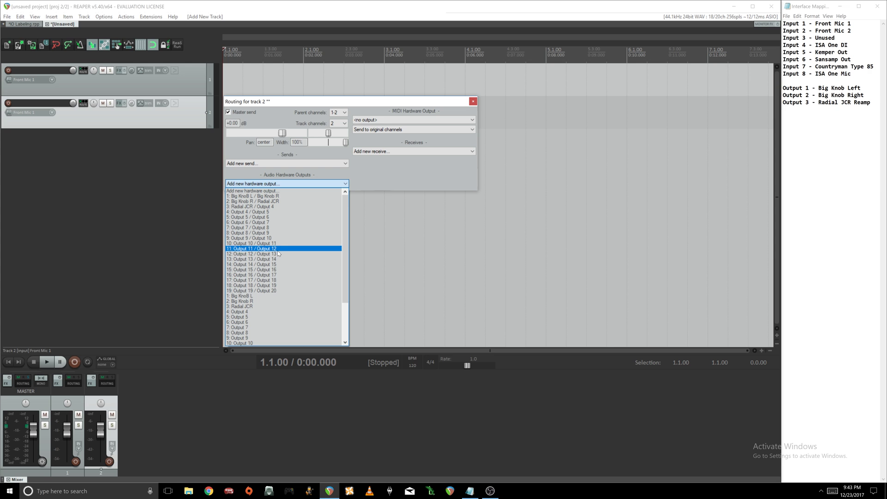
left_click(245, 307)
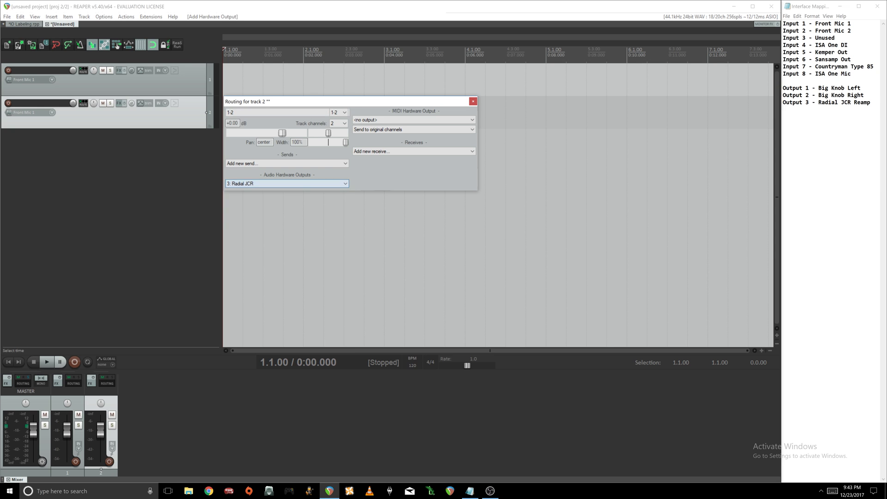